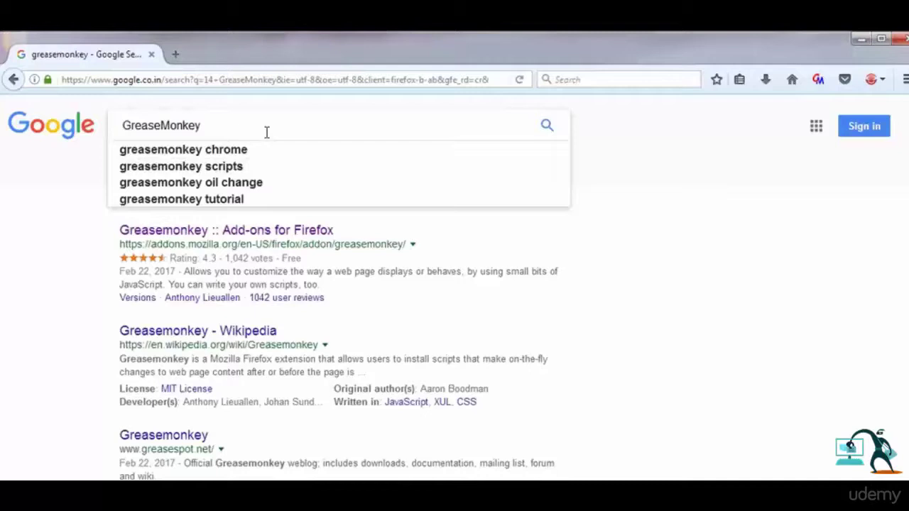
Open the first Greasemonkey result in a new tab and add it to Firefox, confirming Install
right_click(202, 245)
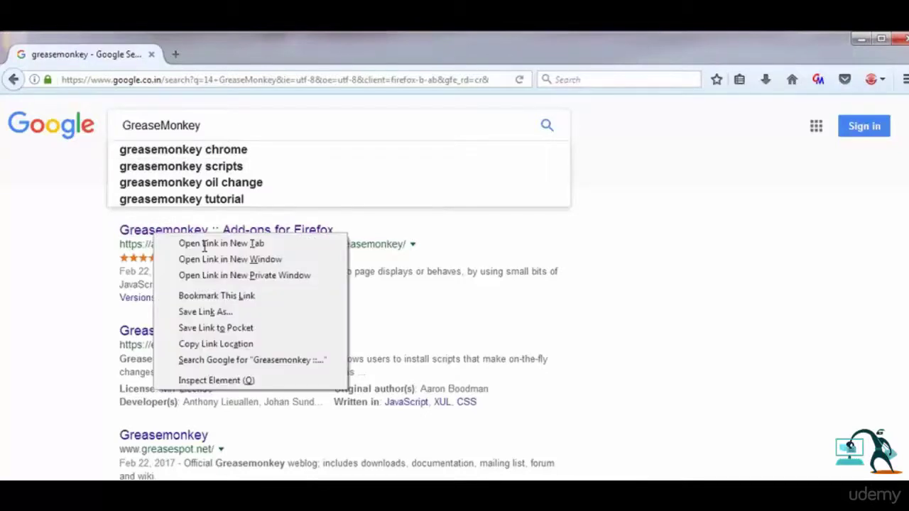
left_click(208, 243)
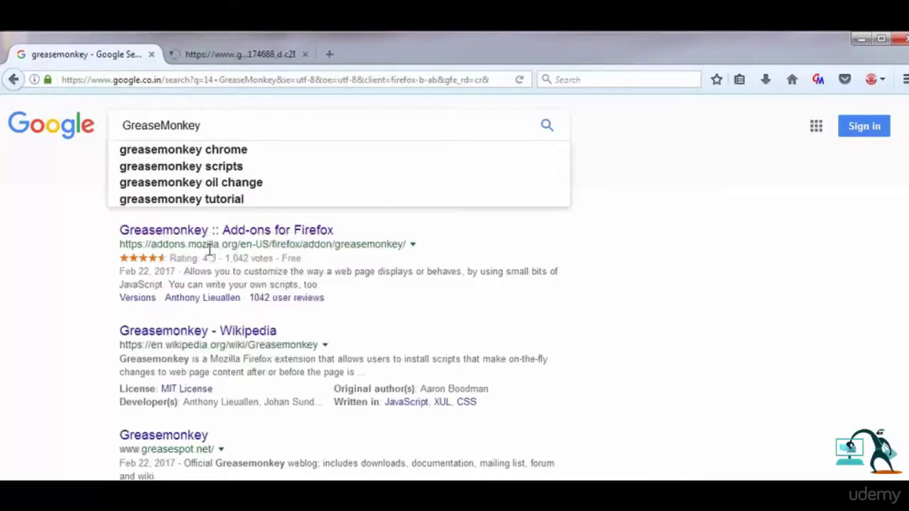
left_click(222, 55)
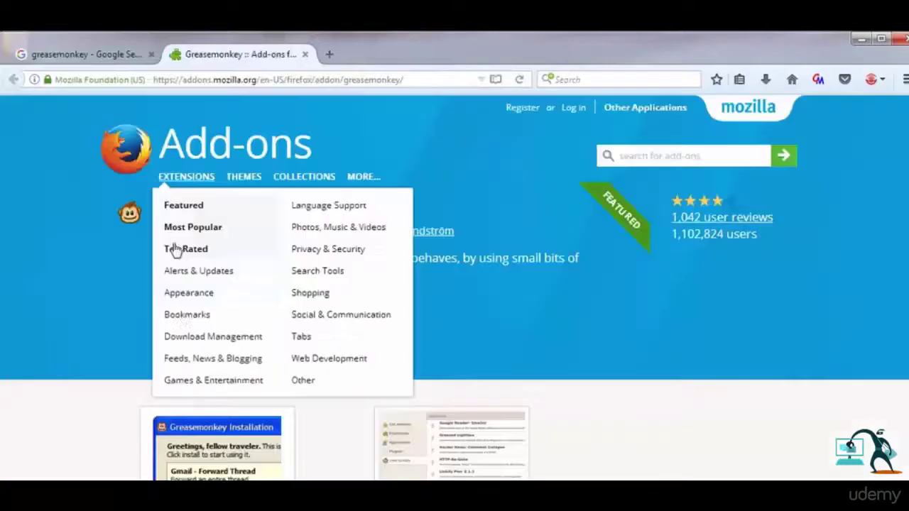
left_click(200, 305)
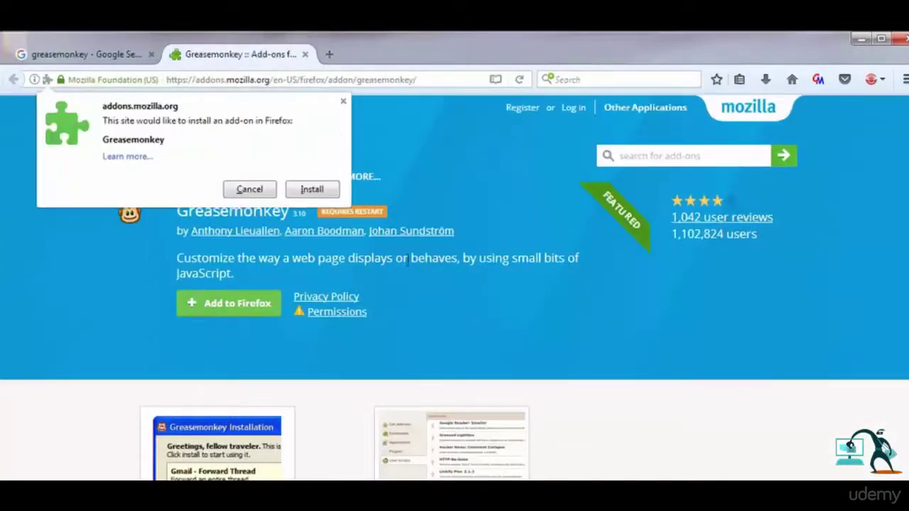
left_click(329, 192)
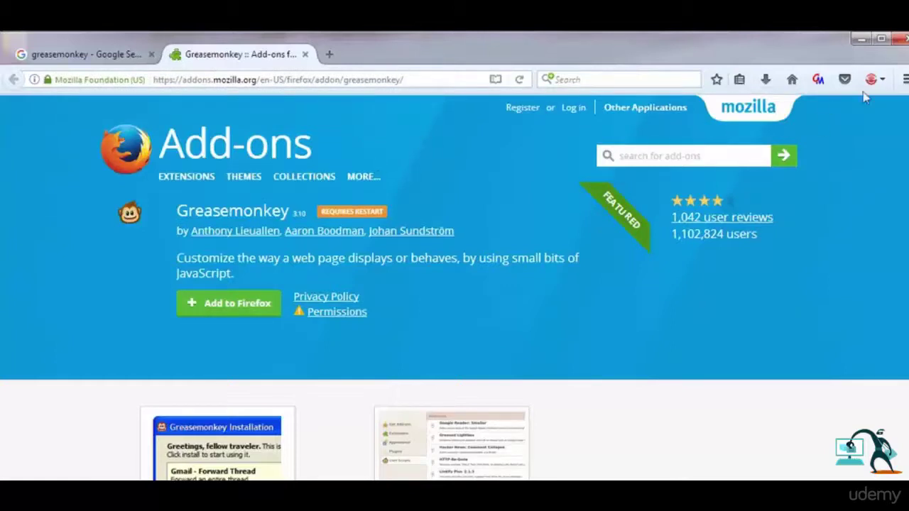
Enable Greasemonkey in the Add-ons Manager, restart Firefox, and check the empty User Scripts list
left_click(905, 79)
left_click(874, 294)
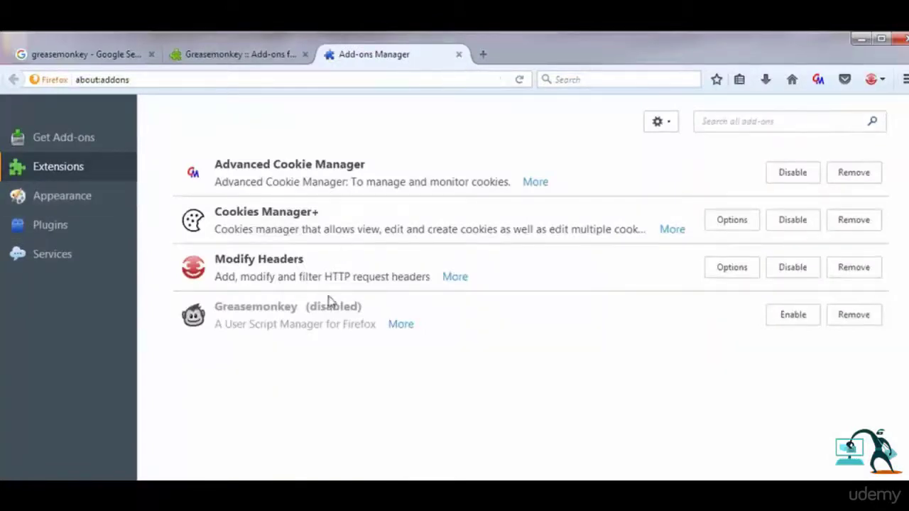
left_click(791, 317)
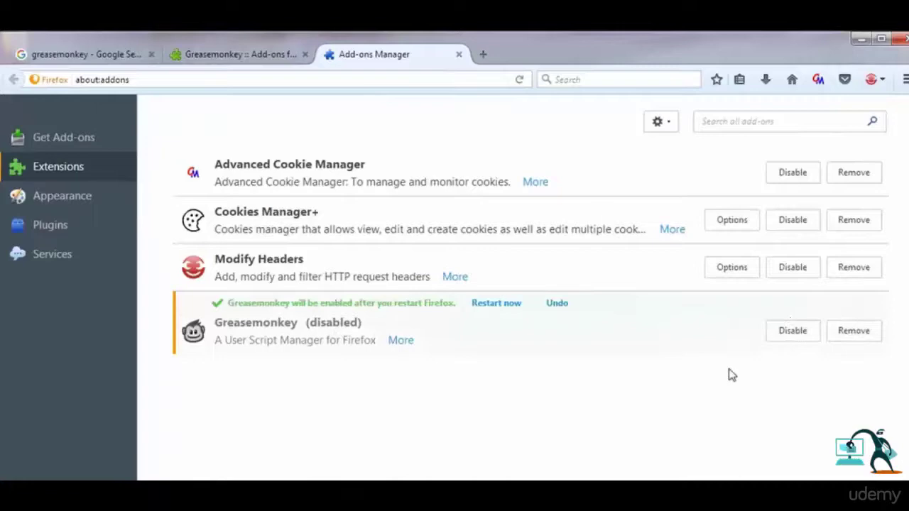
left_click(509, 305)
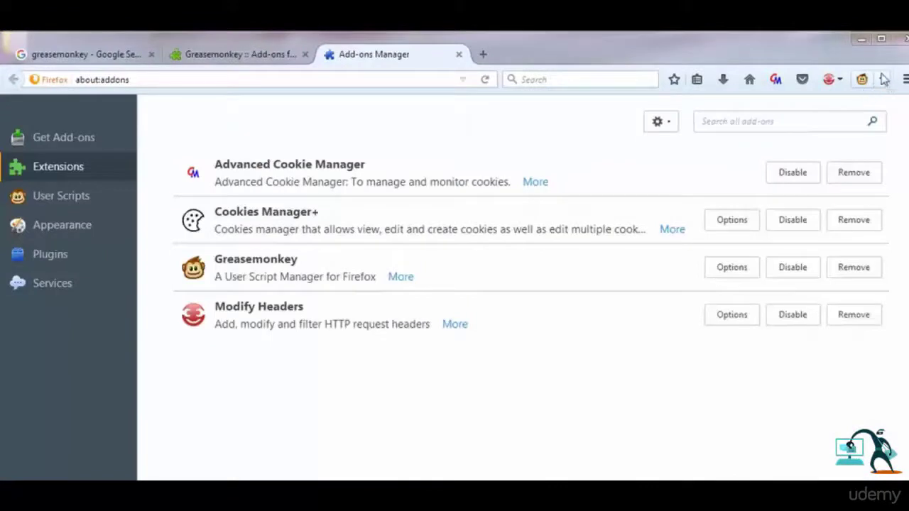
left_click(67, 200)
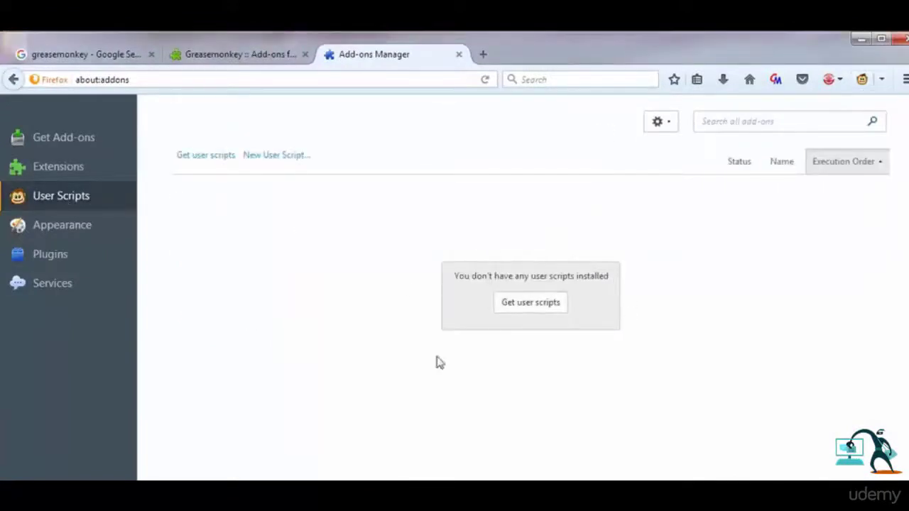
left_click(64, 174)
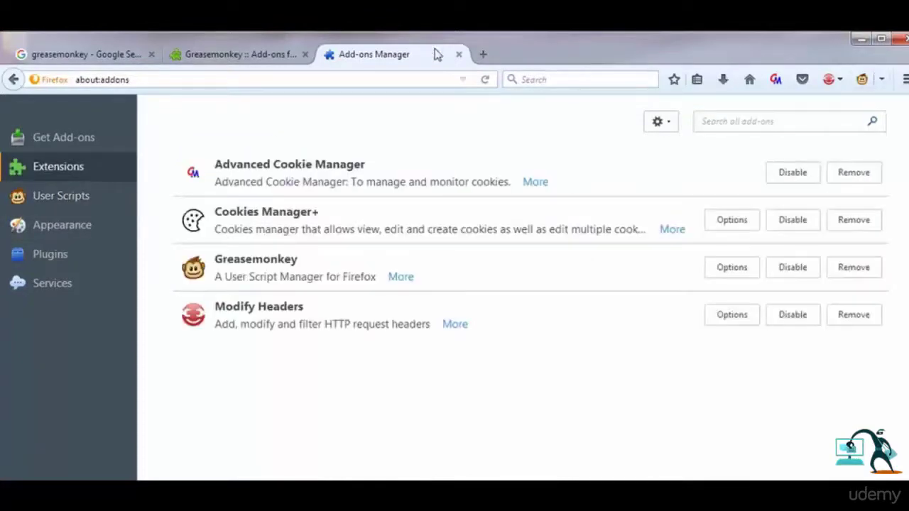
Start a new Greasemonkey user script named GoogleReloader
left_click(881, 81)
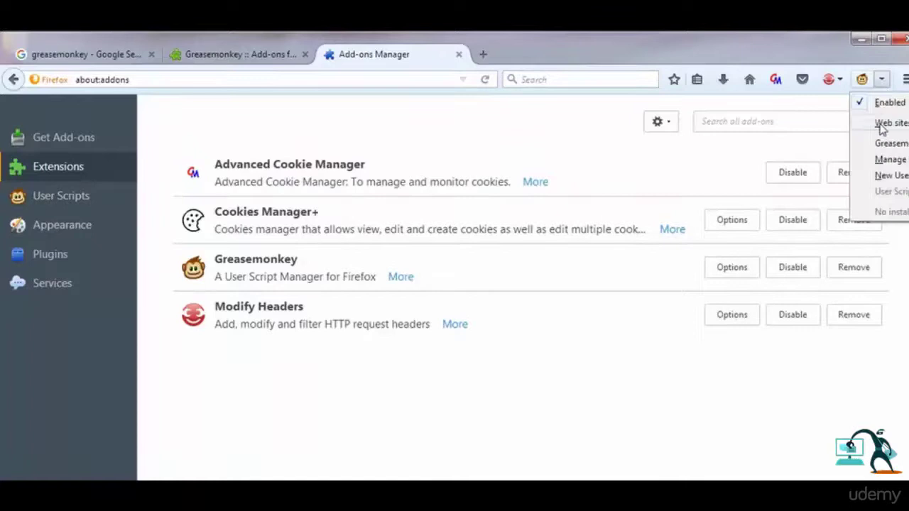
left_click(895, 175)
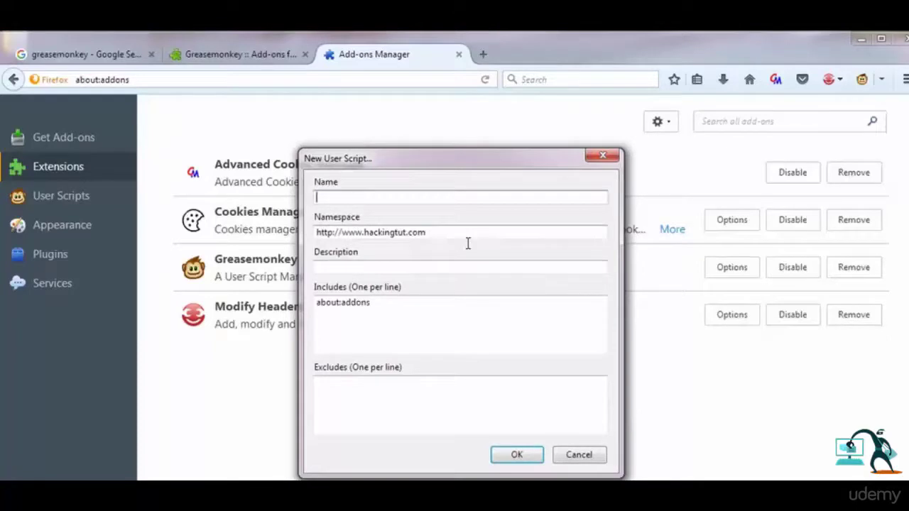
type("G")
type("oogleR")
type("eload")
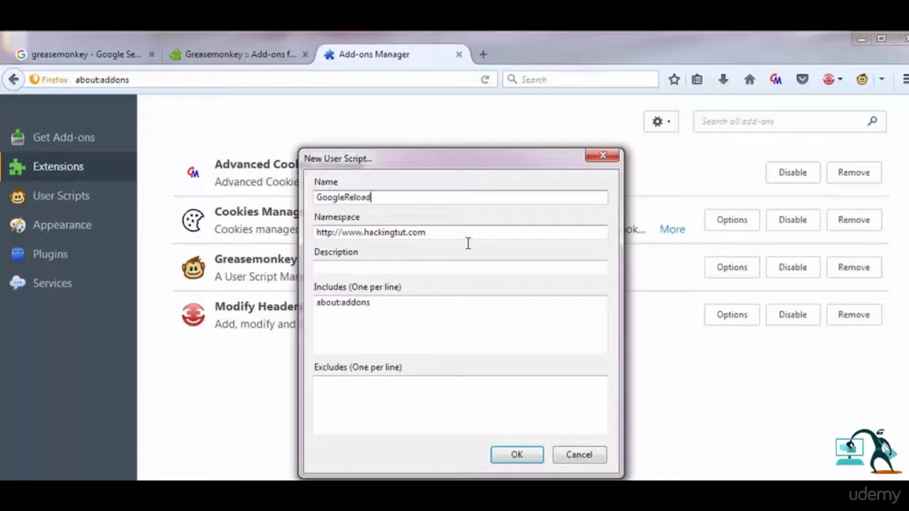
type("er")
key("Tab")
key("Tab")
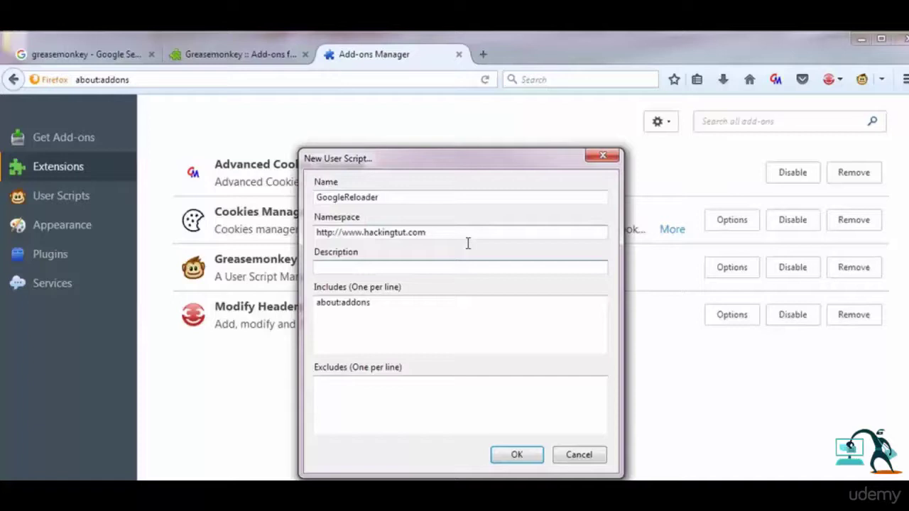
type("reload every 5 sec")
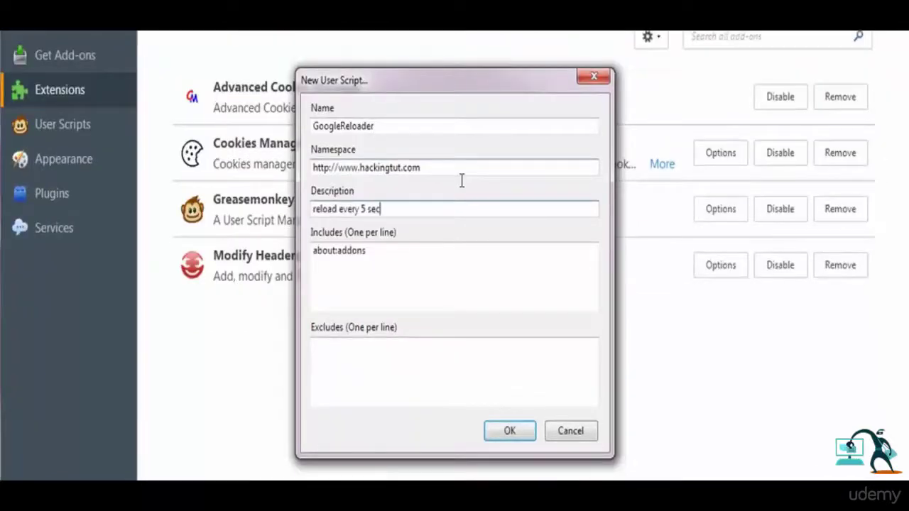
key("Left")
key("Left")
key("Left")
key("Left")
key("Tab")
key("BackSpace")
key("BackSpace")
key("BackSpace")
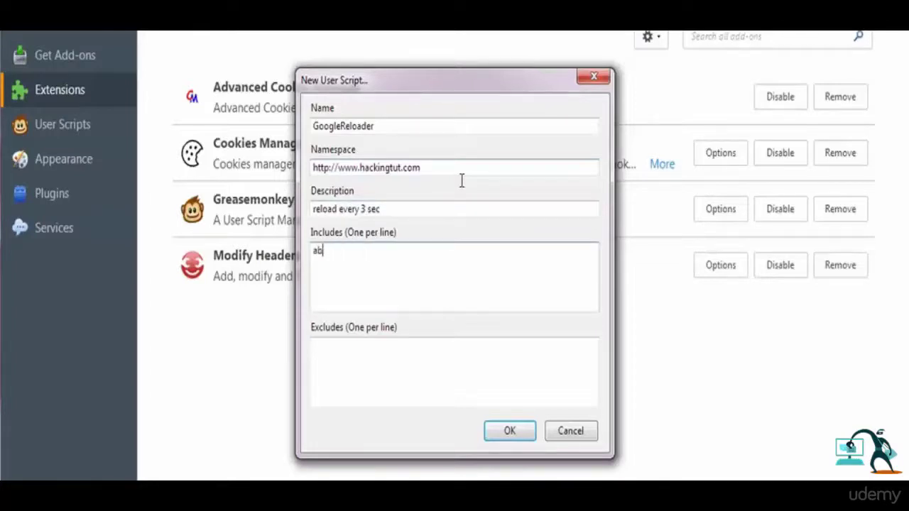
key("BackSpace")
key("BackSpace")
type("https://www.google.co.in")
key("BackSpace")
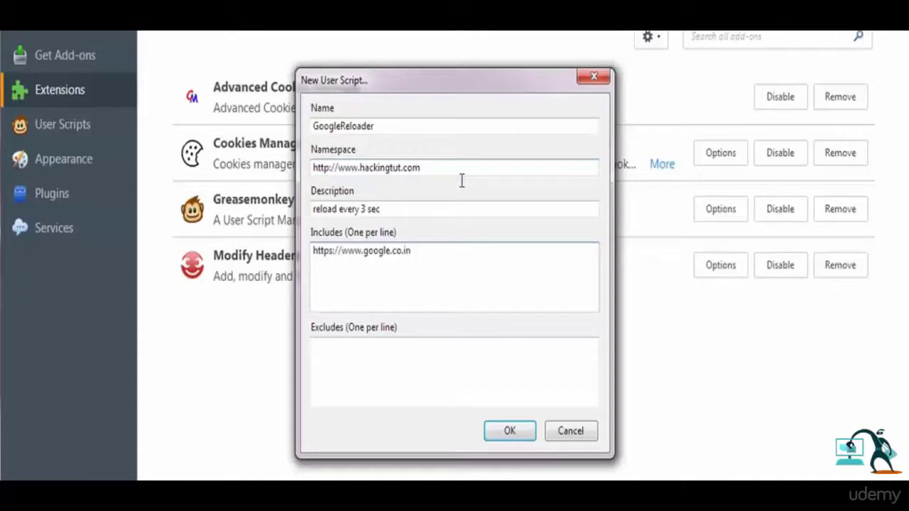
type("/*")
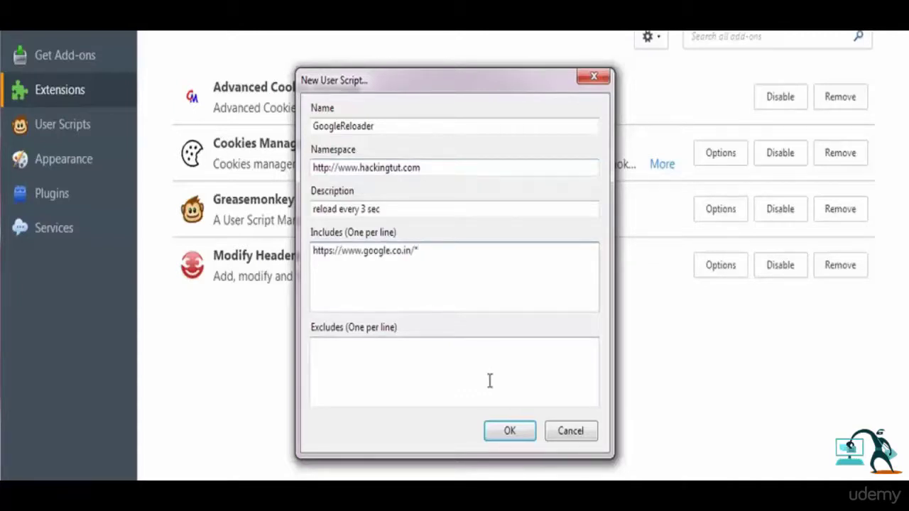
Add window.setTimeout code reloading the page after 3000 ms to GoogleReloader and save it
left_click(509, 432)
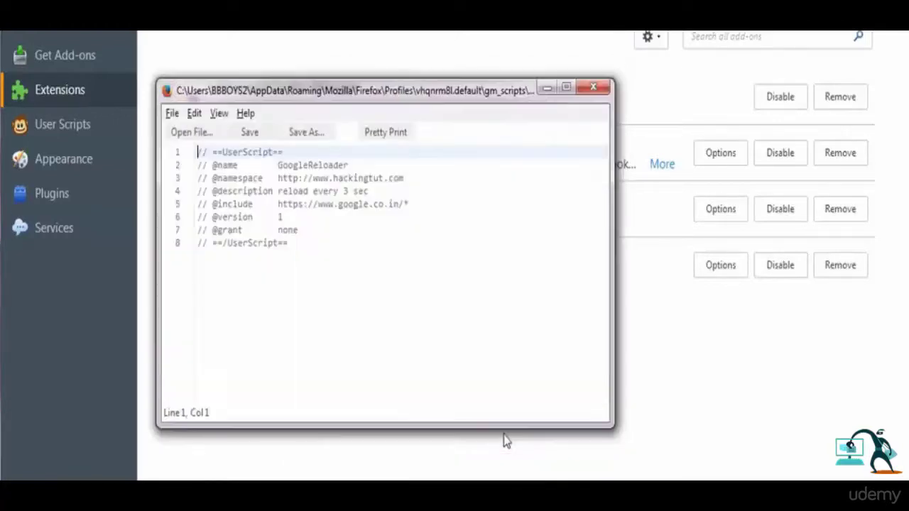
left_click(313, 249)
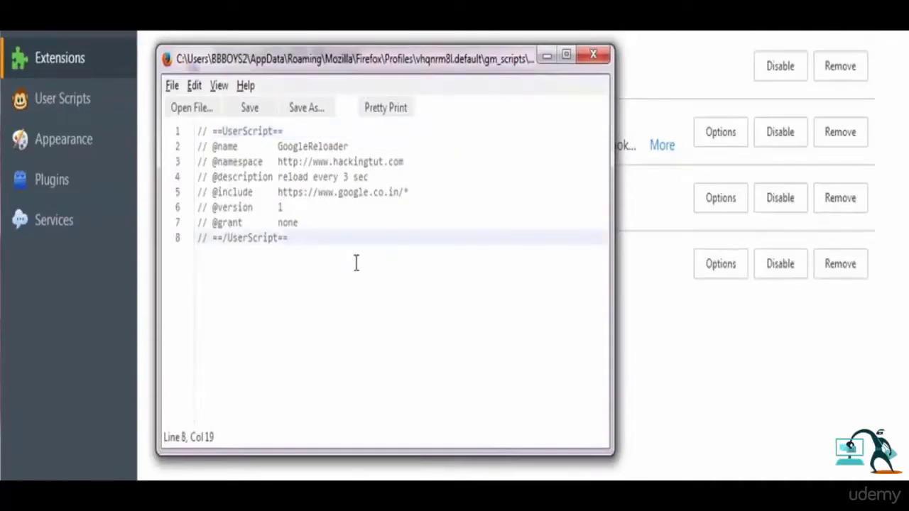
key("Return")
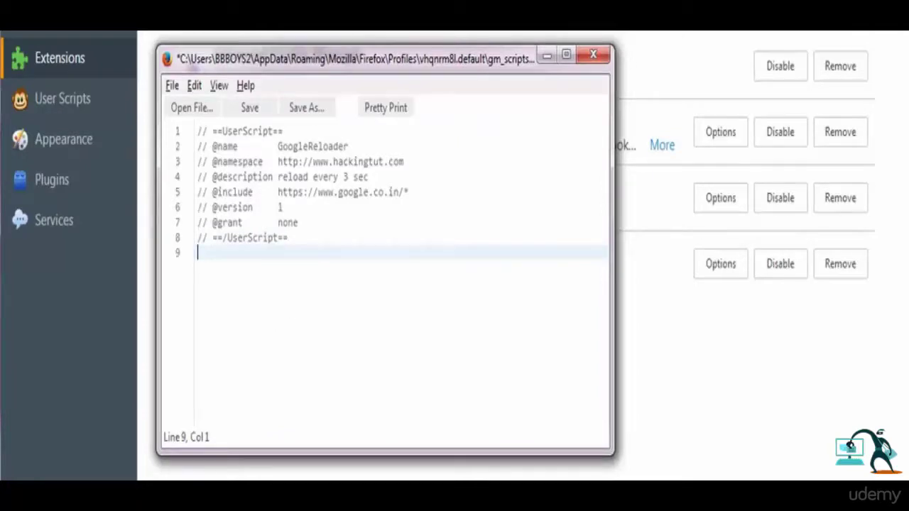
type("win")
type("dow.setTimeout(fun")
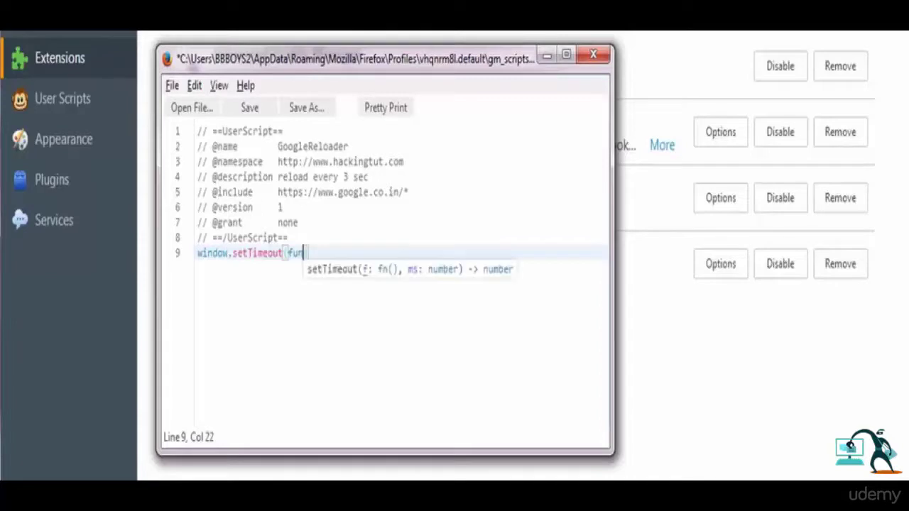
type("ct")
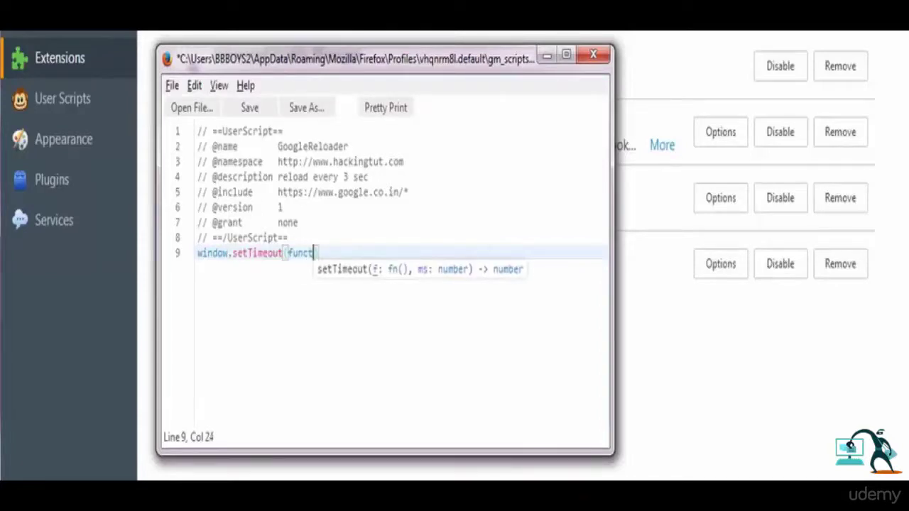
type("ion")
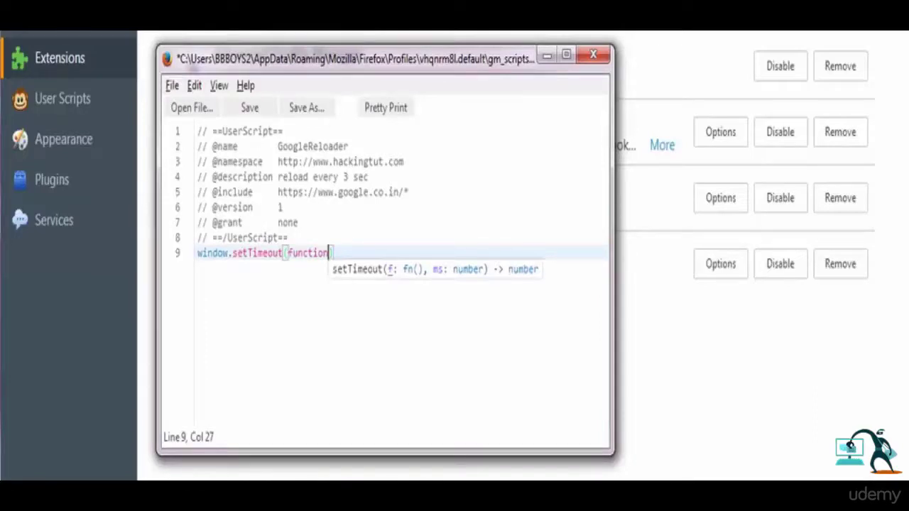
type("3")
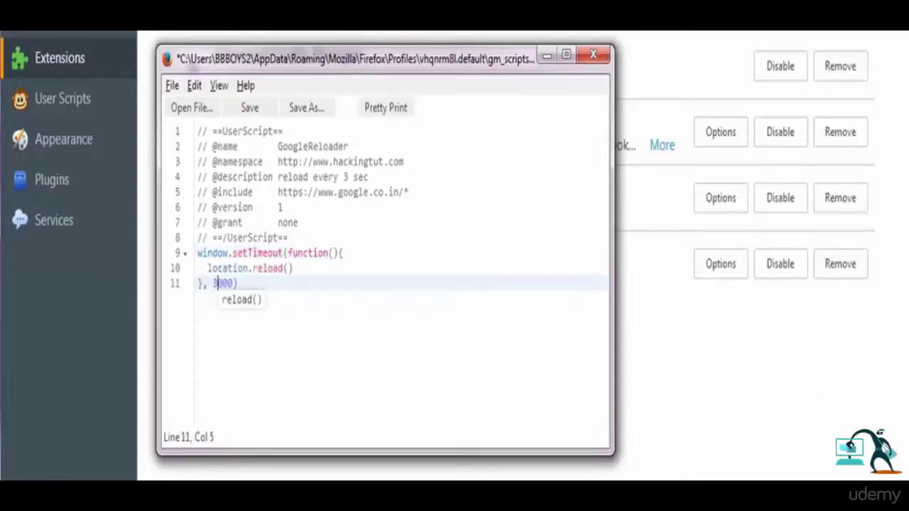
key("Right")
key("Right")
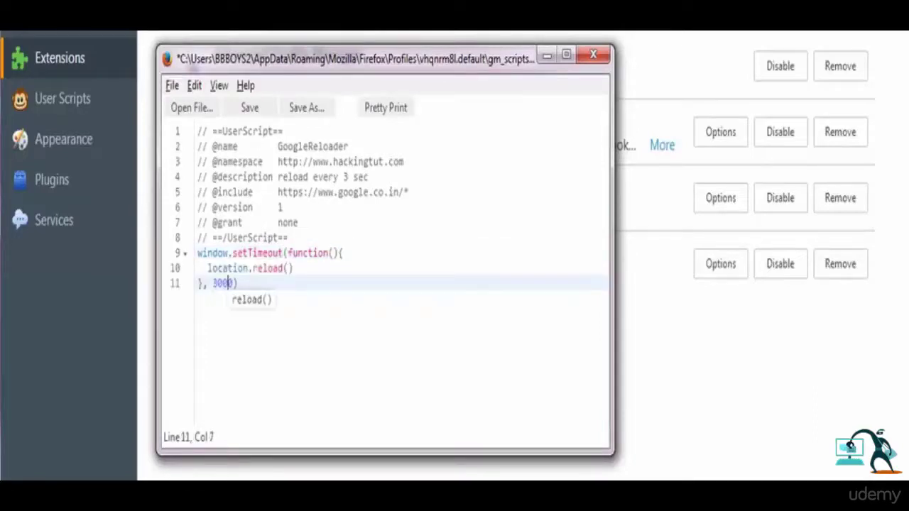
key("Right")
key("Right")
type(";")
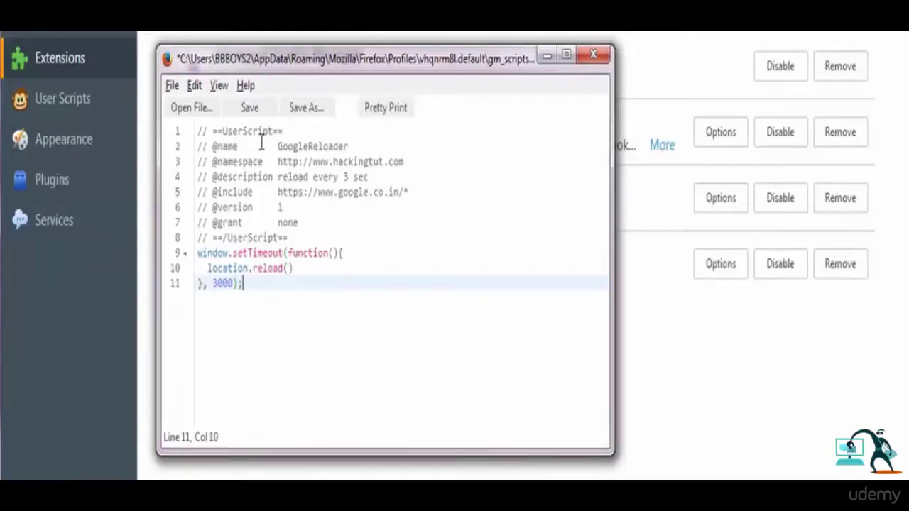
left_click(249, 109)
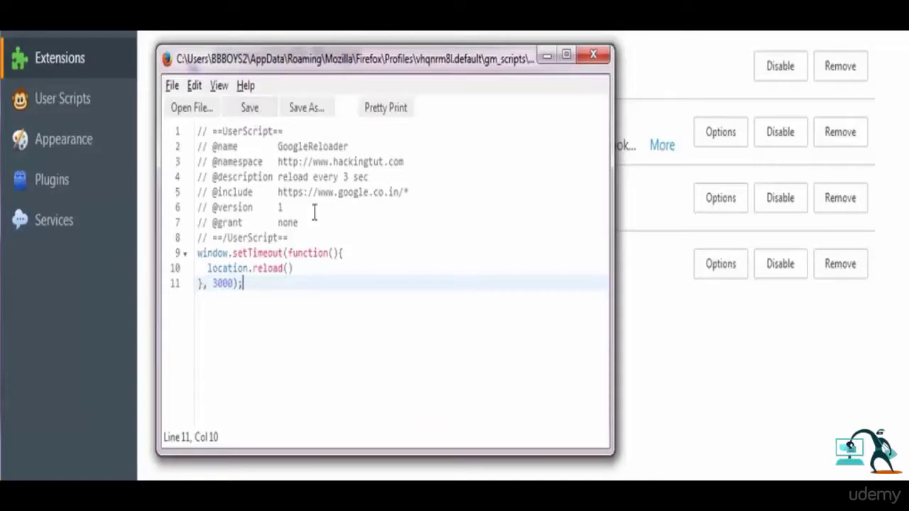
Highlight the script header lines (name, namespace, description, include, version, grant), then close the editor
double_click(280, 146)
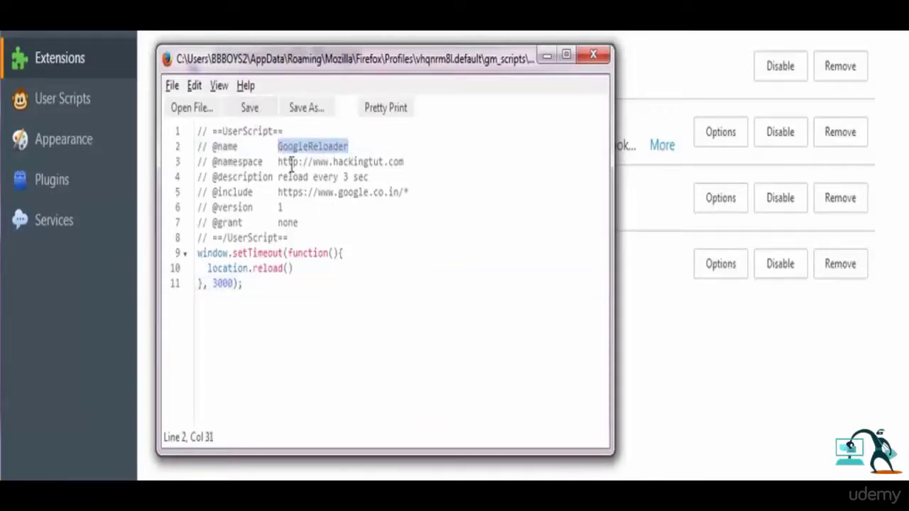
left_click_drag(276, 162, 328, 162)
key("ctrl+End")
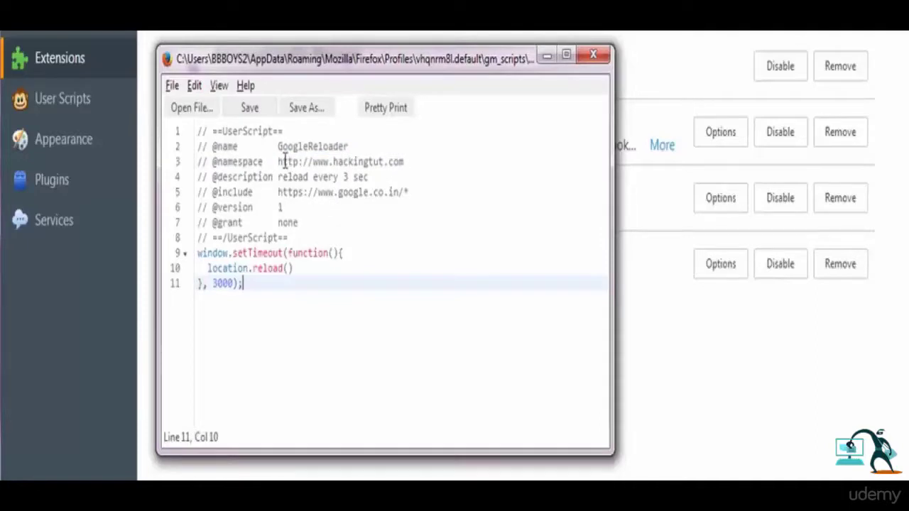
double_click(312, 147)
left_click_drag(278, 161, 402, 169)
mouse_move(278, 177)
left_mouse_down()
mouse_move(400, 202)
mouse_move(389, 186)
left_mouse_up()
left_click_drag(278, 193, 431, 213)
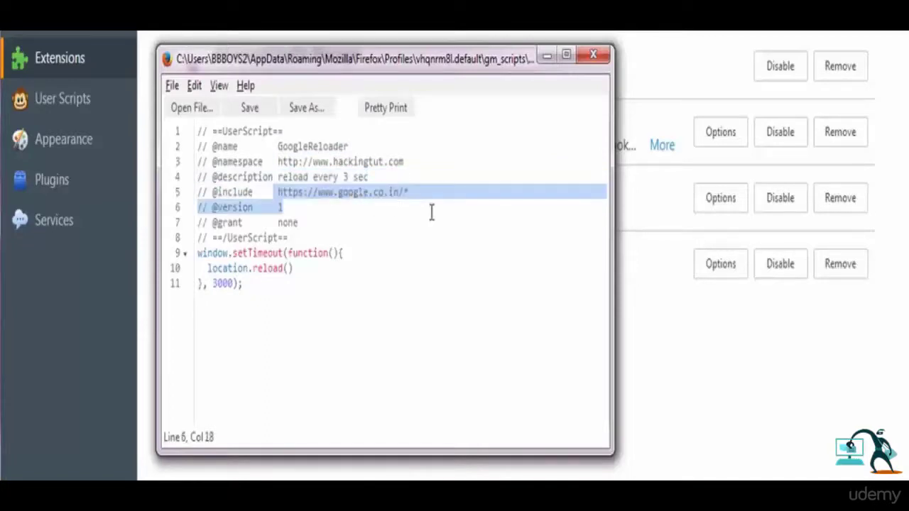
left_click(418, 237)
left_click_drag(213, 208, 297, 224)
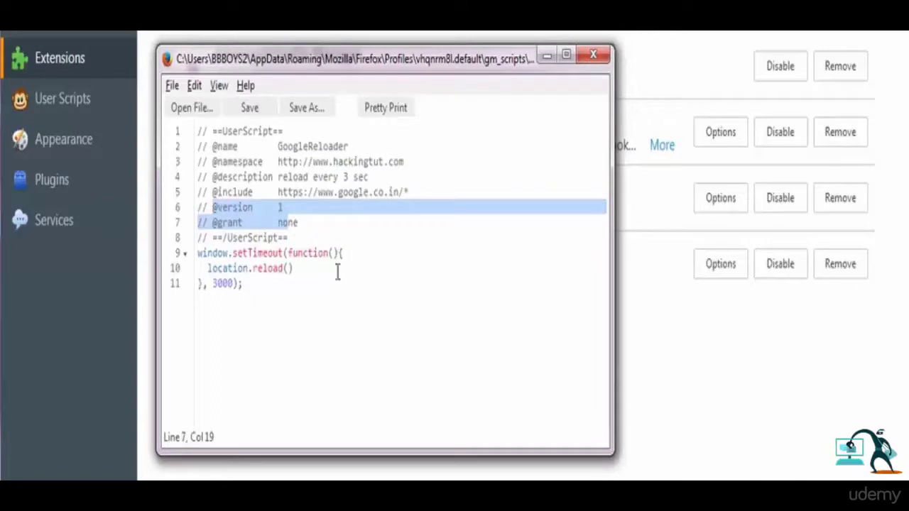
key("ctrl+Home")
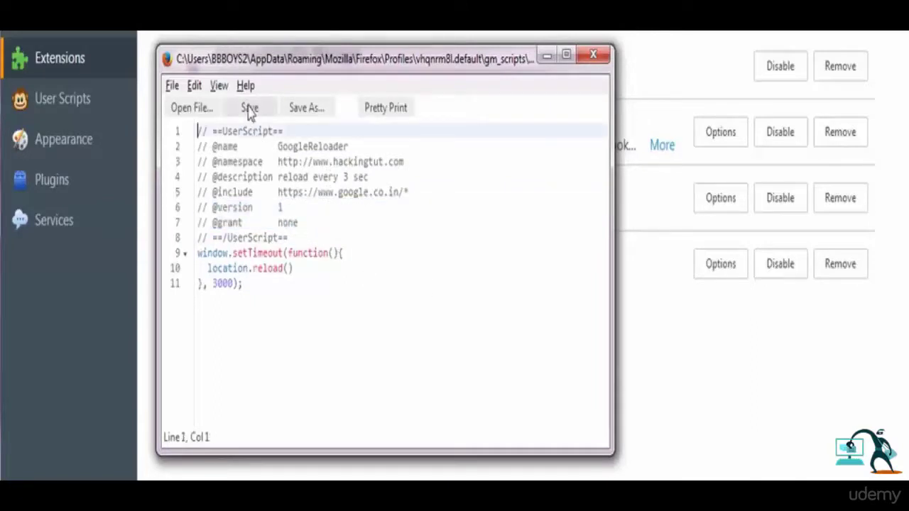
left_click(593, 56)
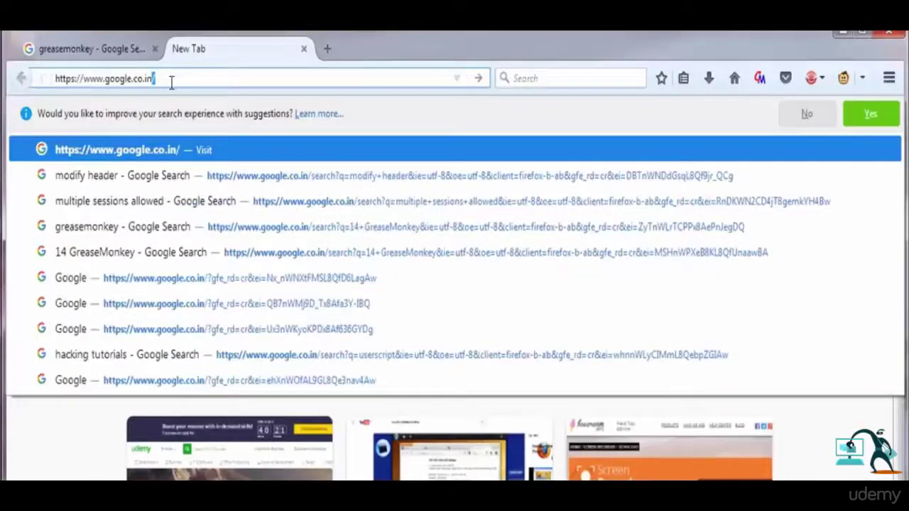
key("Return")
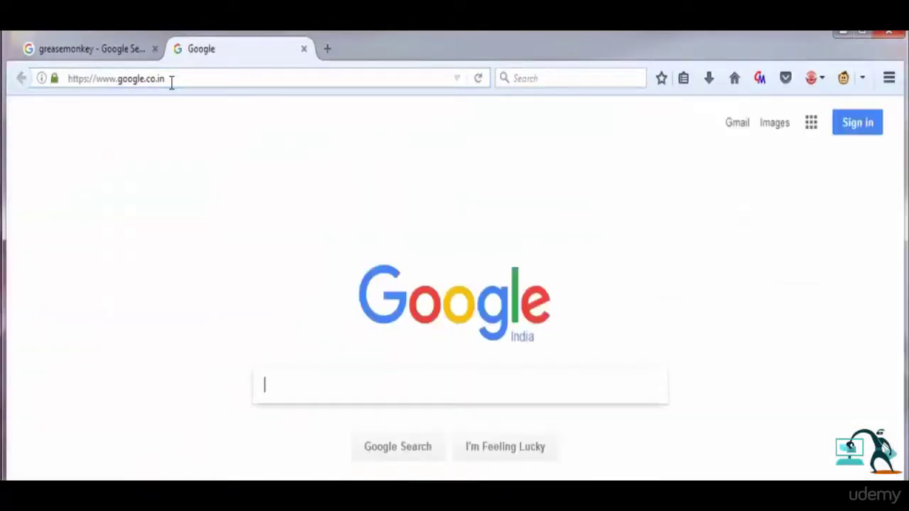
type("sd")
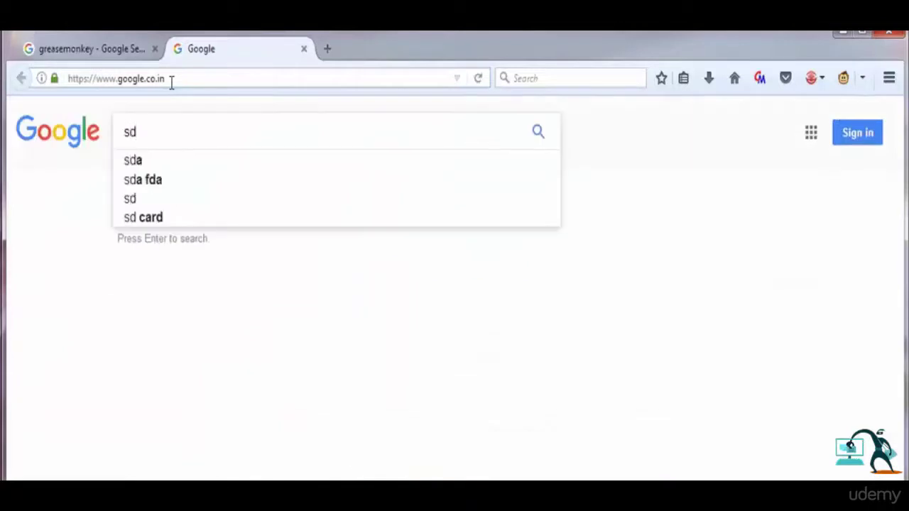
key("F5")
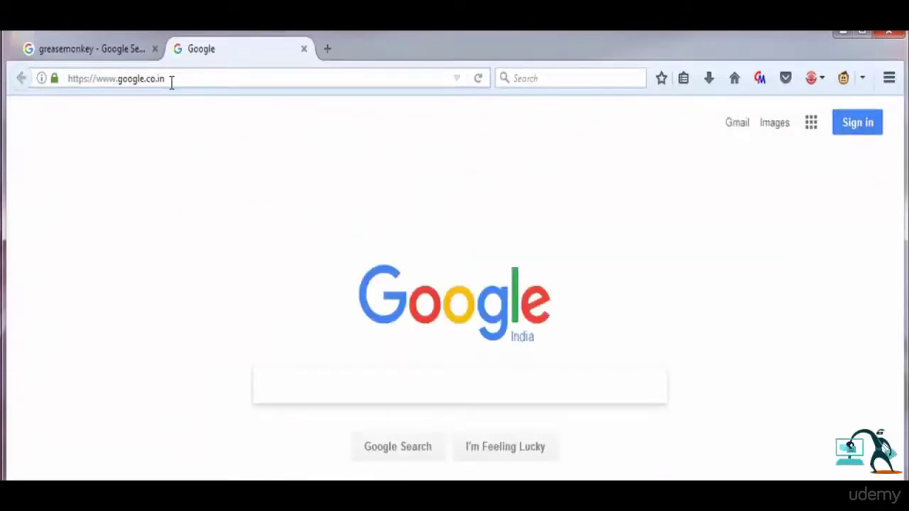
type("sasa")
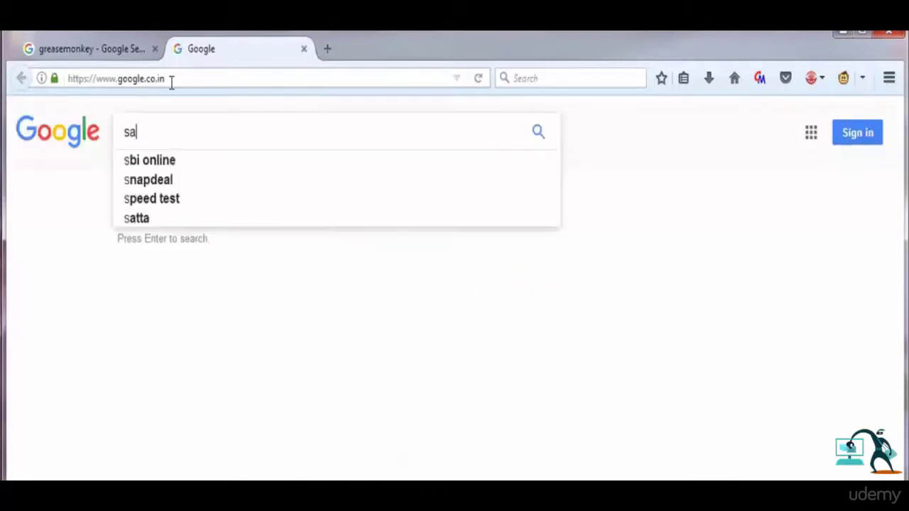
type("chinw")
key("F5")
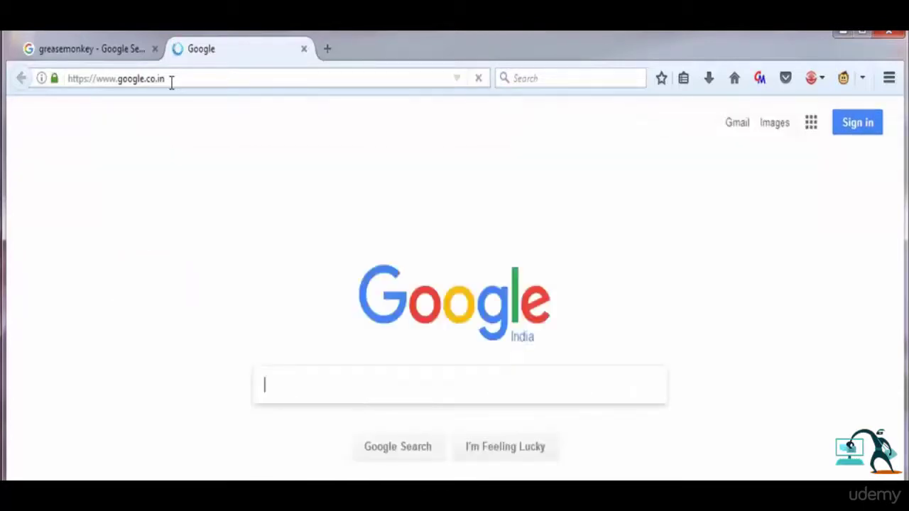
type("sacinwa")
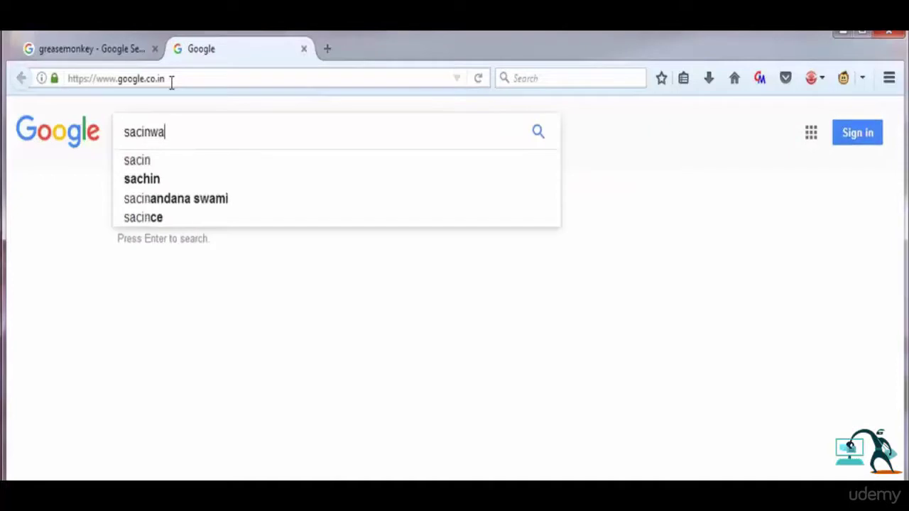
type("rad")
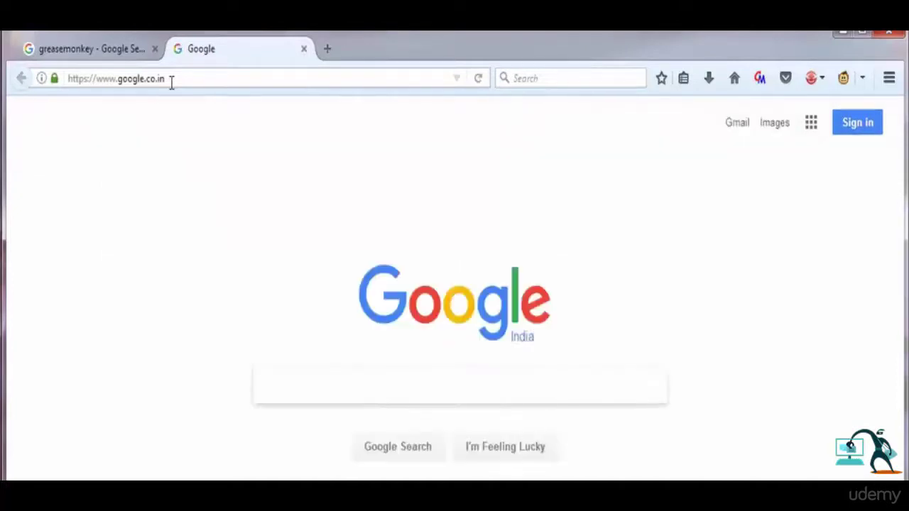
type("sachinwara")
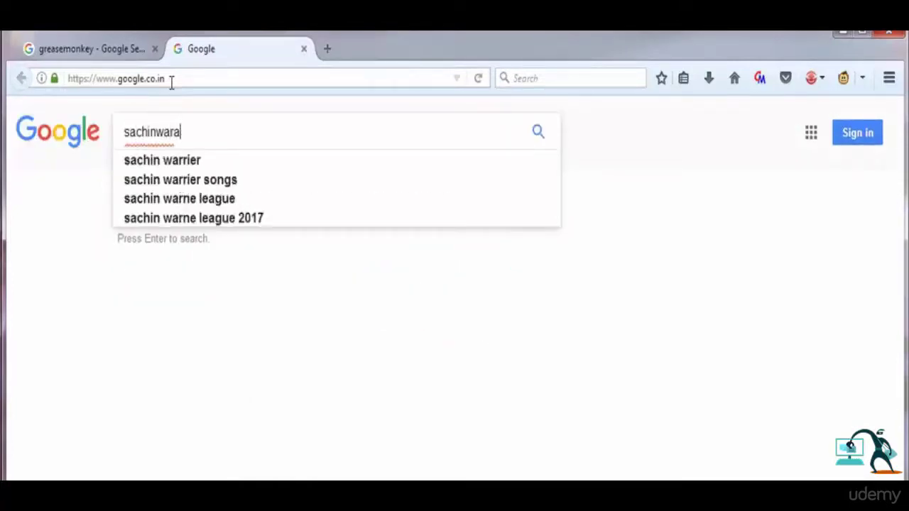
type("d")
type("sa")
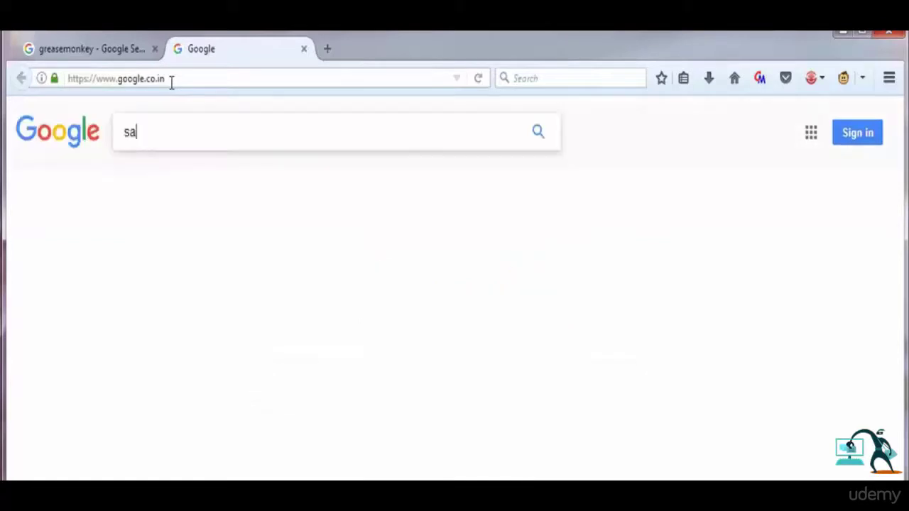
type("chinarad")
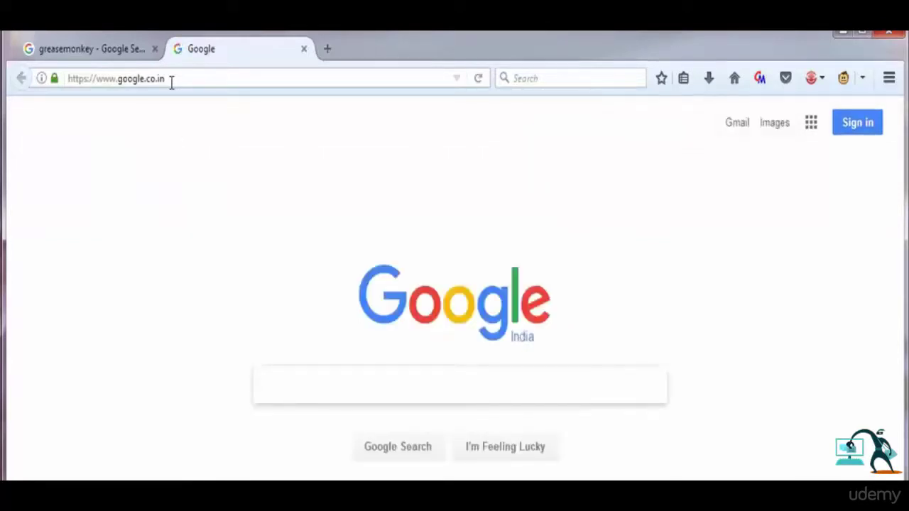
type("sa")
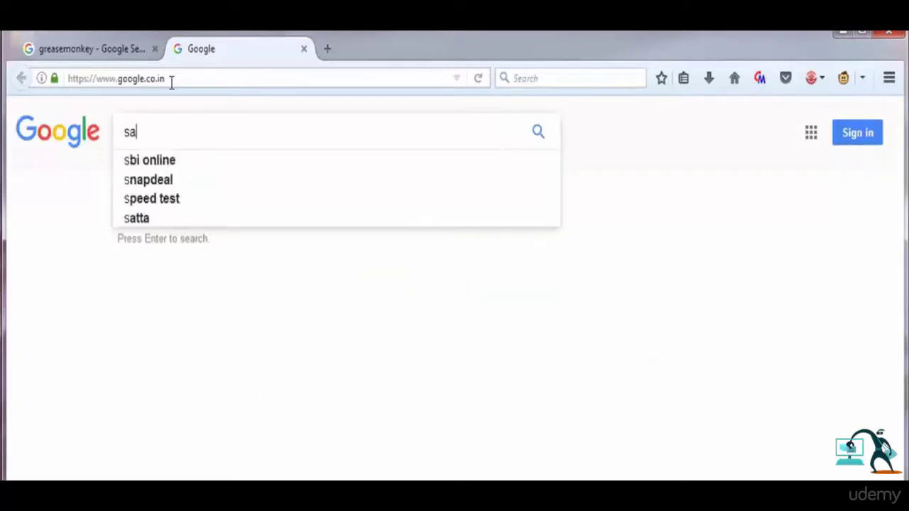
type("chinwarad")
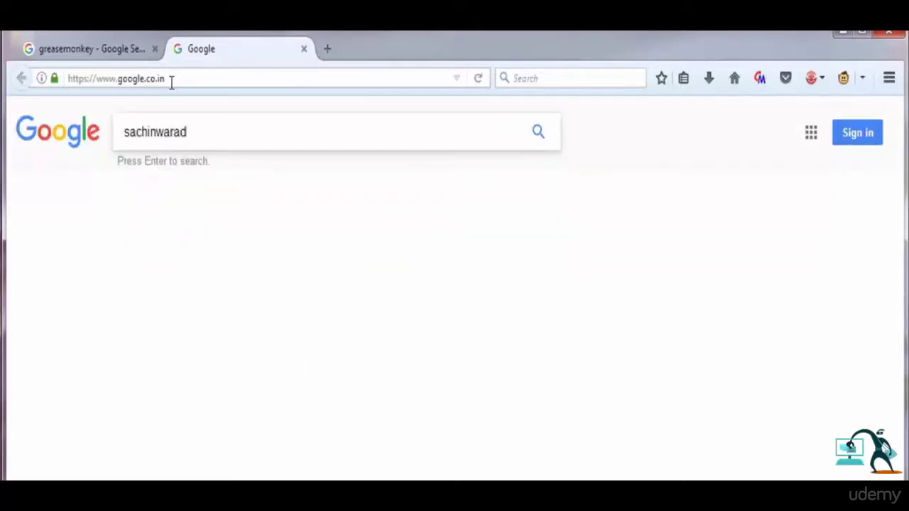
type("sa")
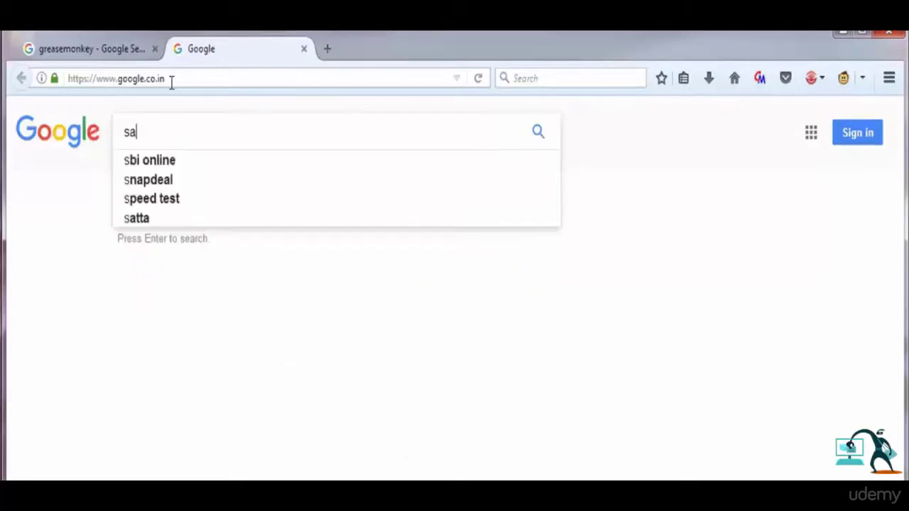
type("chnara")
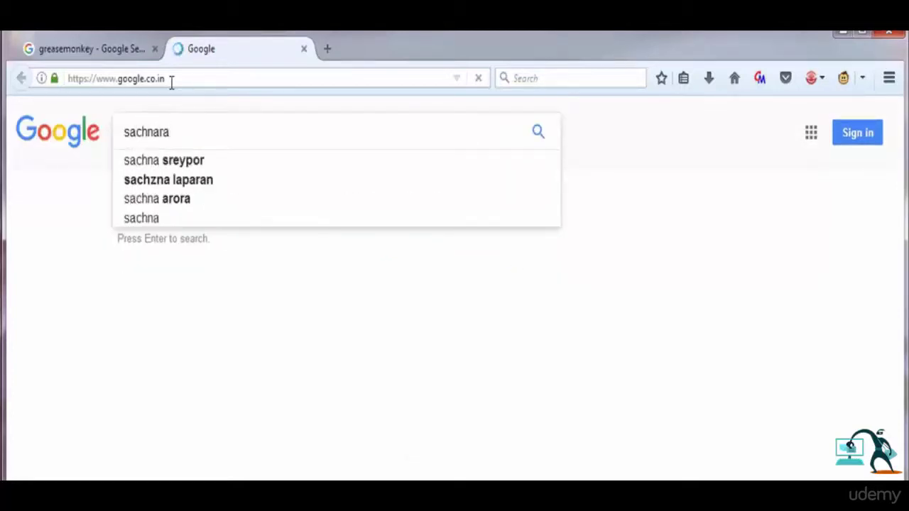
type("sachi")
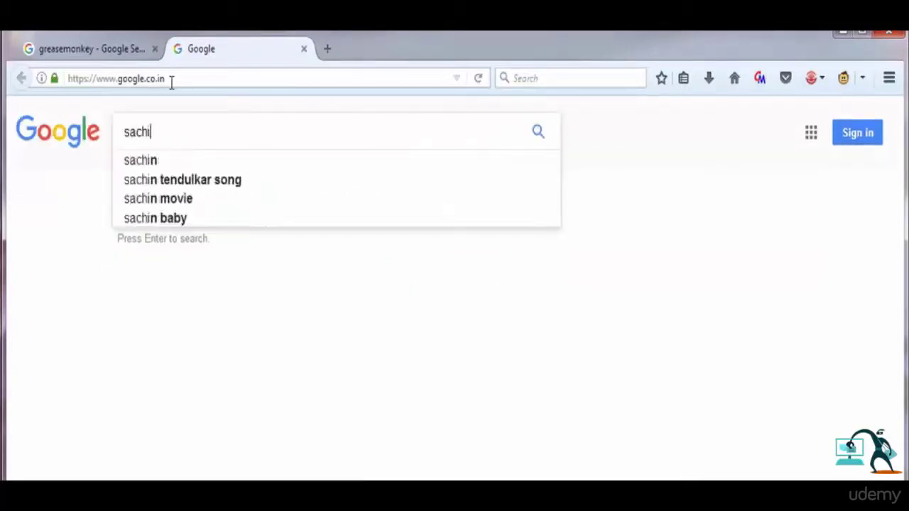
type("nwarad")
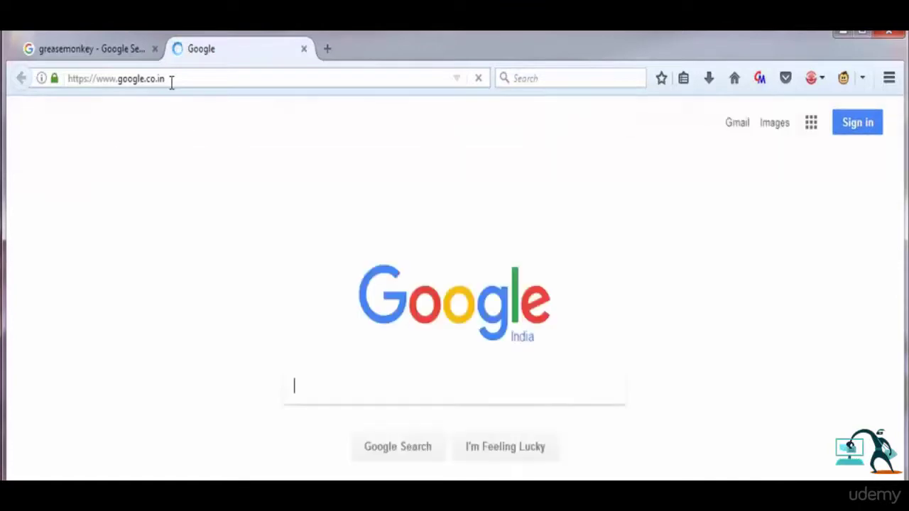